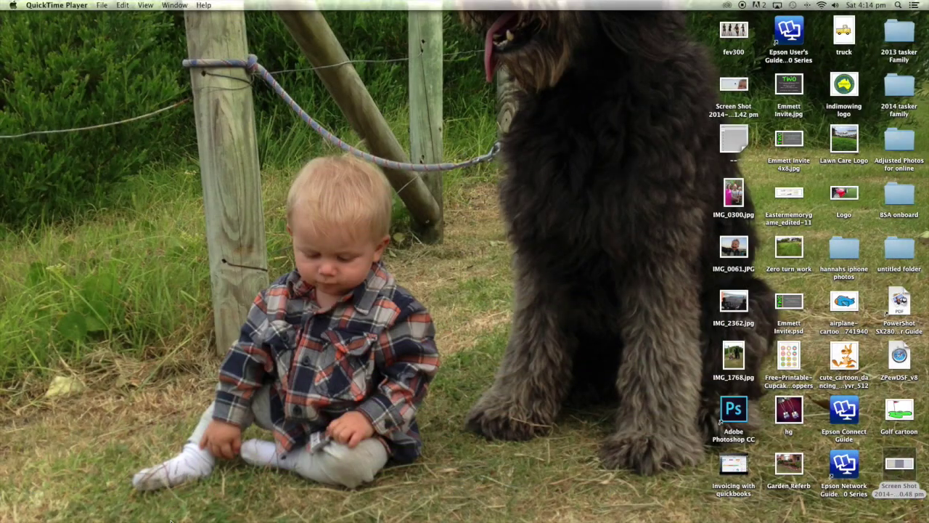
- Launch Safari and load the QuickBooks Online company dashboard from the bookmark, showing the Create menu
click(167, 502)
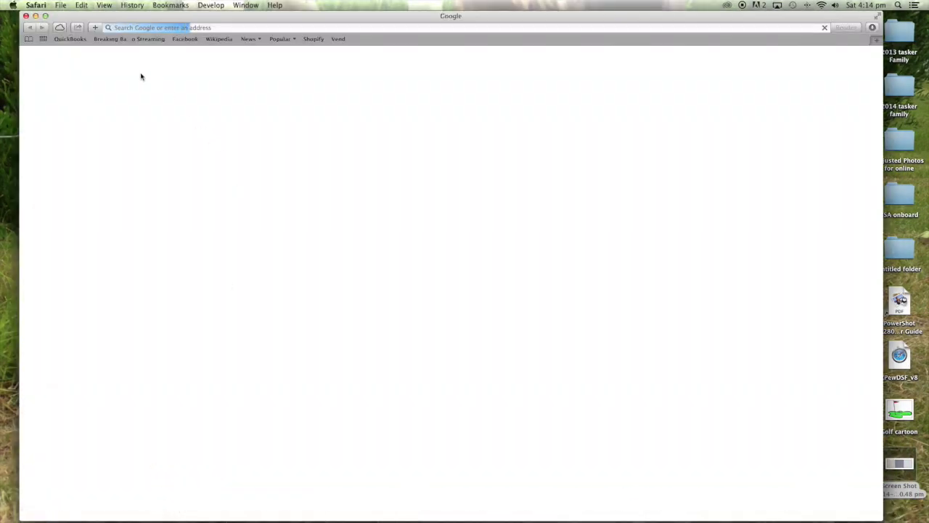
click(72, 39)
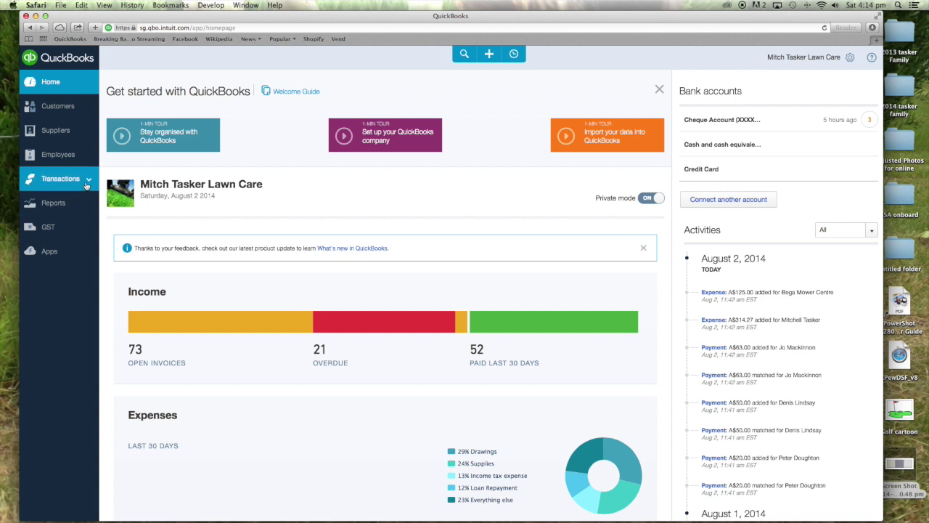
click(490, 58)
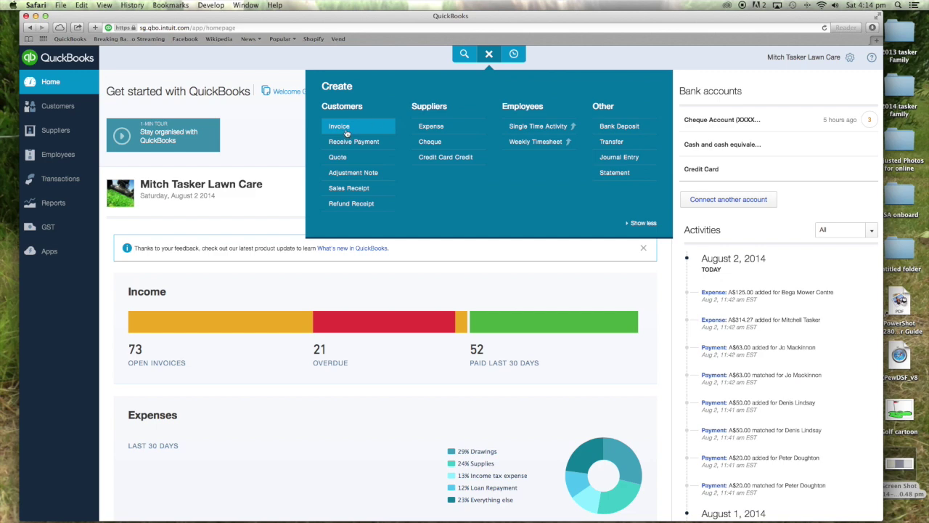
- Start a new invoice for the customer found by typing 'j', filling in their e-mail and billing address
click(346, 132)
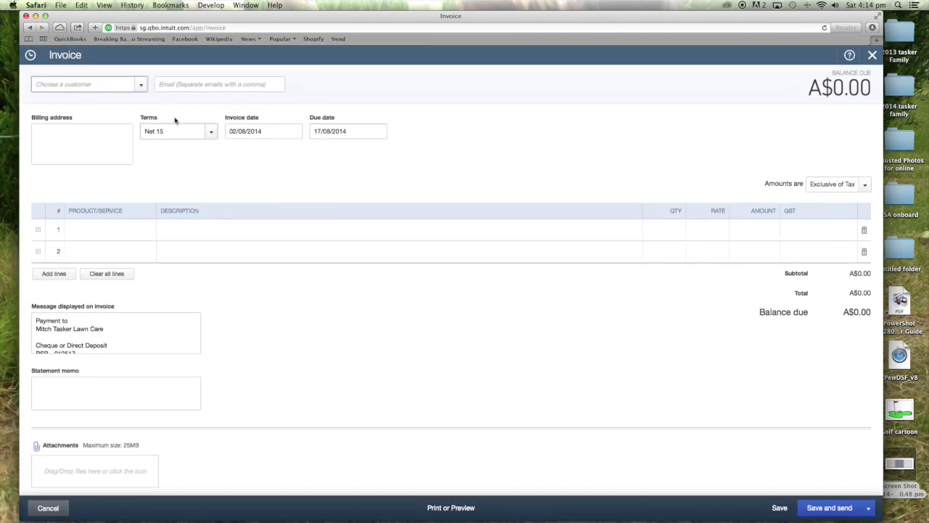
click(142, 86)
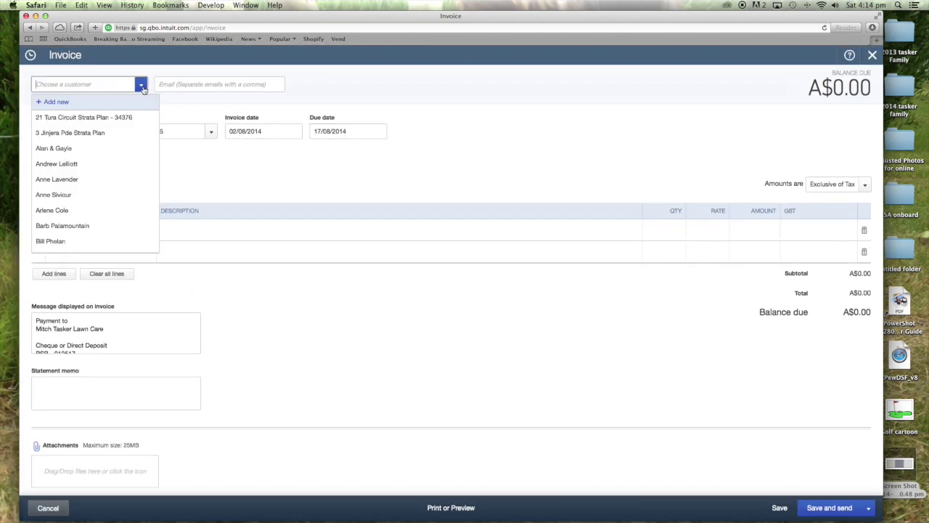
text(john)
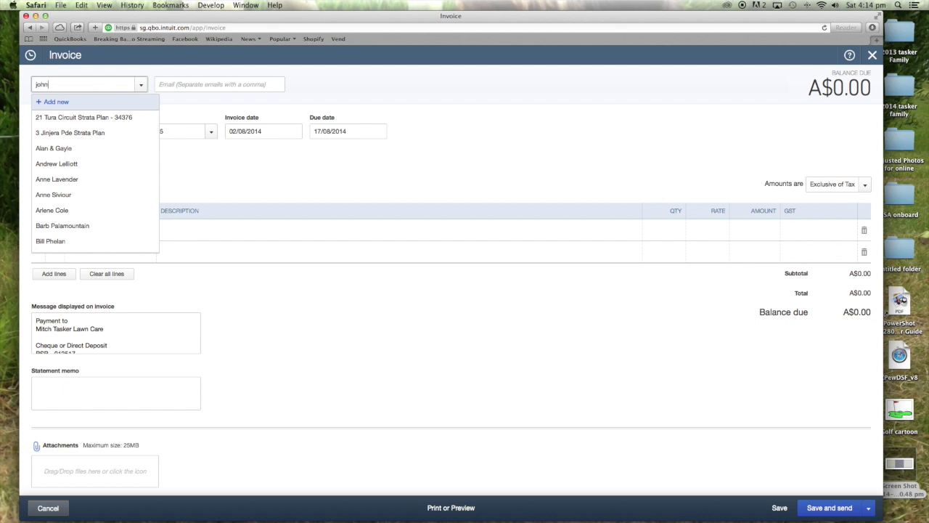
click(81, 161)
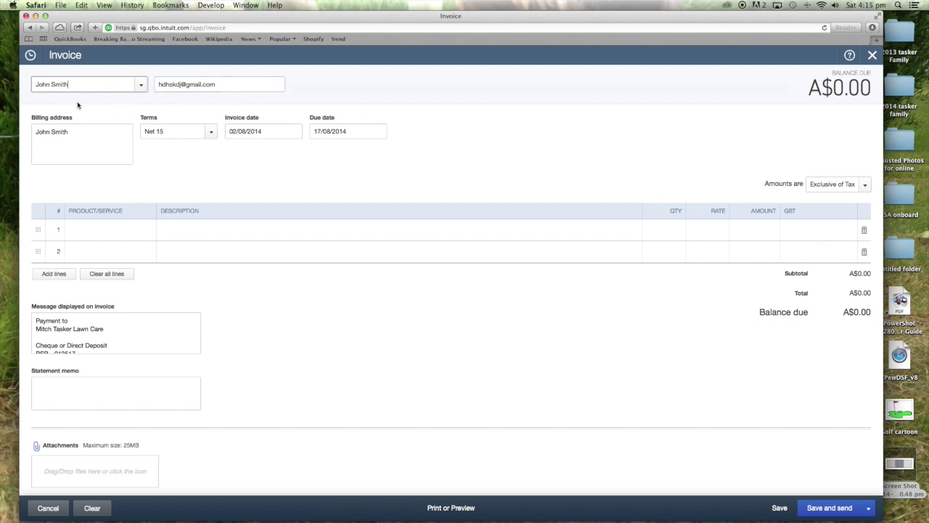
triple_click(99, 136)
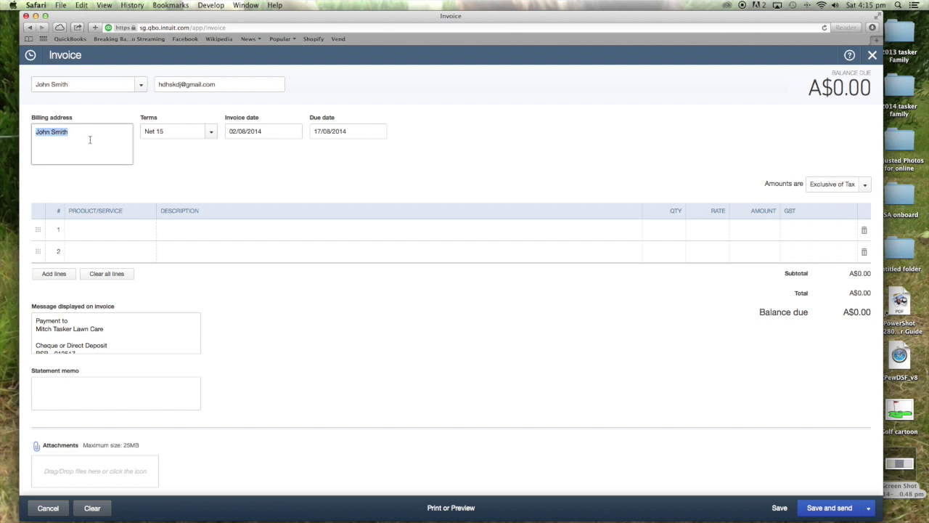
click(90, 137)
text(sdhsdvjsdl)
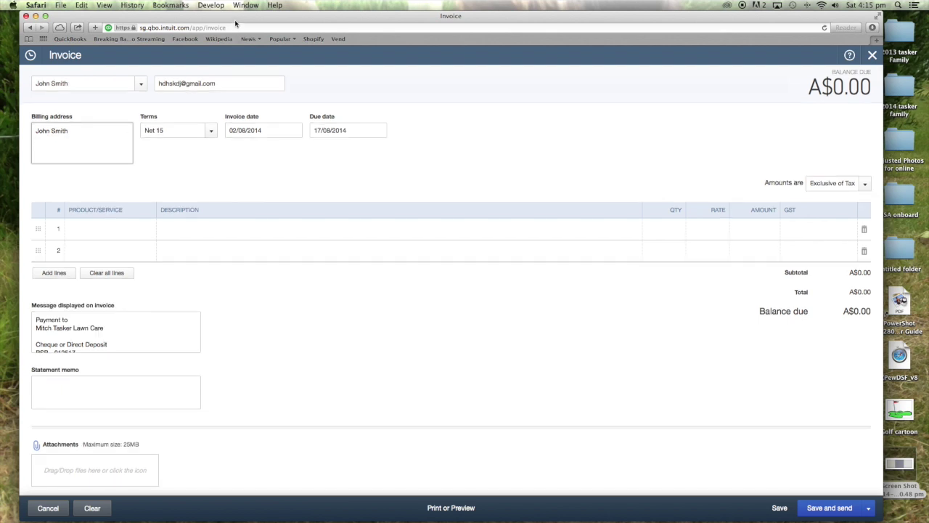
drag(235, 26, 233, 28)
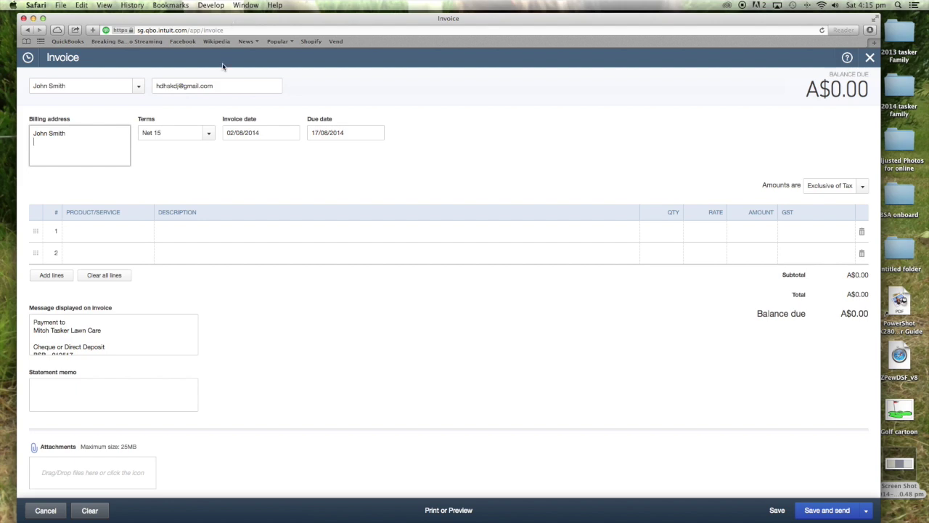
click(90, 144)
- Put Lawn Mow and Edge on invoice line 1, adding the job's street and date to its description
click(142, 236)
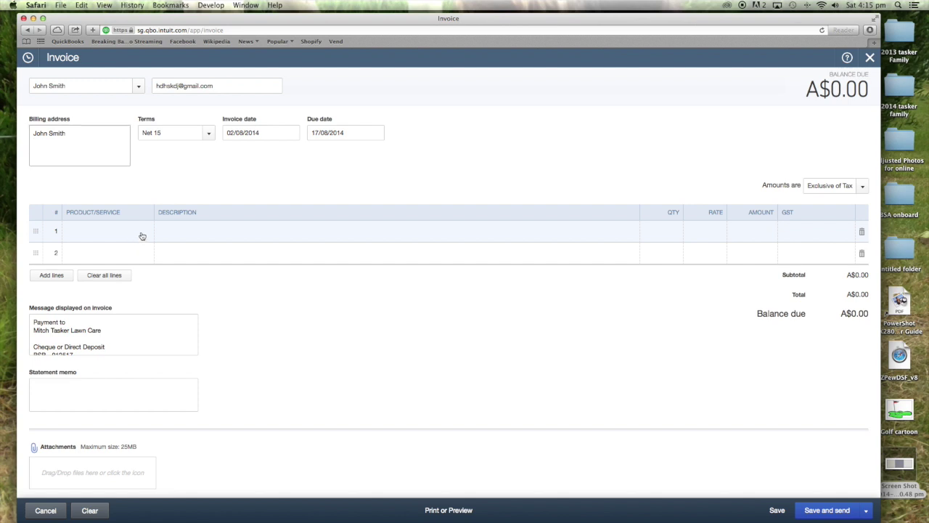
click(146, 233)
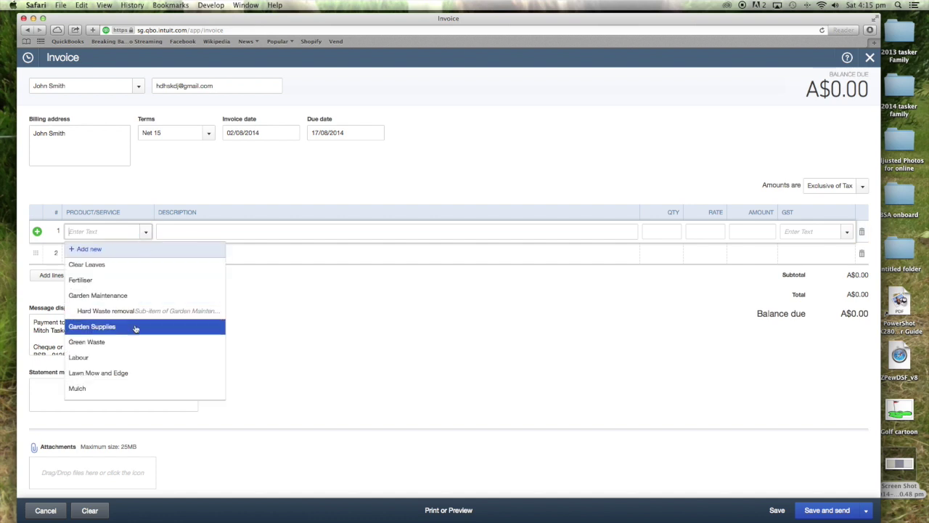
scroll(133, 293, down, 4)
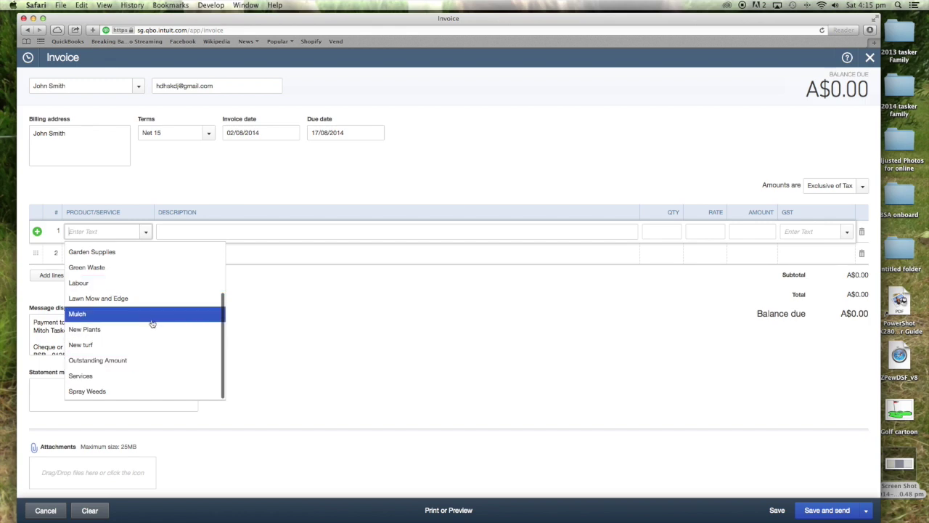
click(151, 306)
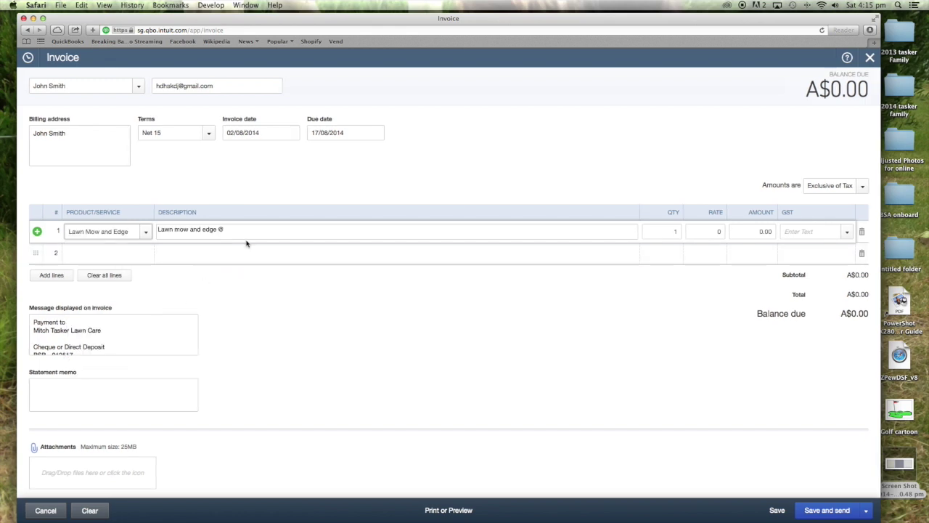
click(284, 233)
click(284, 233)
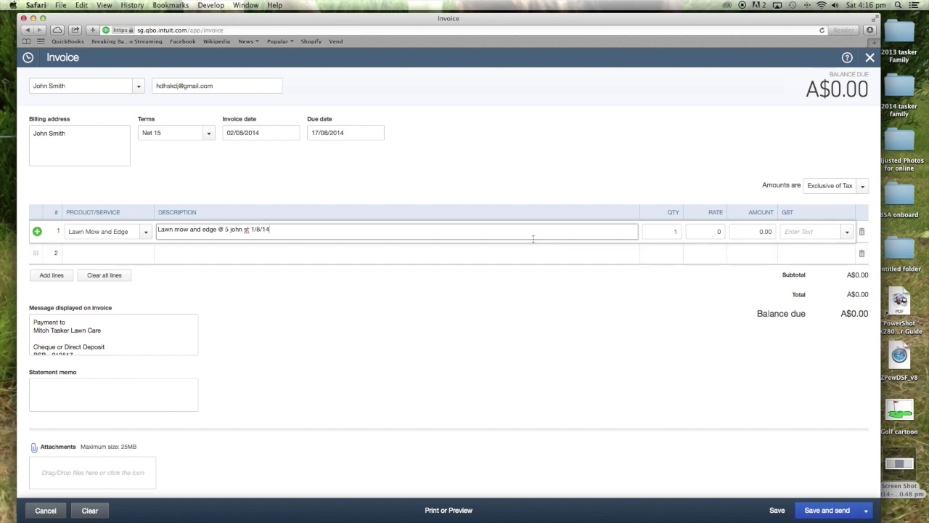
click(663, 232)
- Set the line 1 rate to 50.0
click(702, 232)
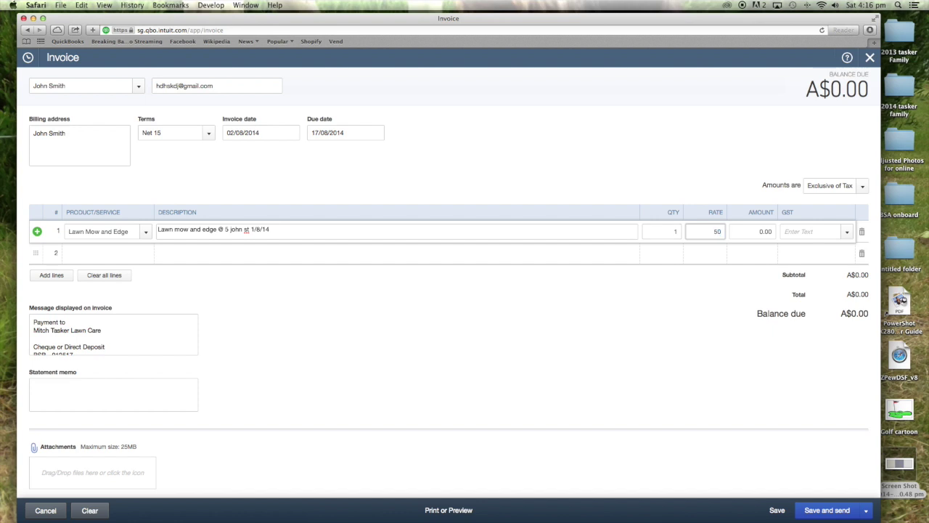
text(50.0)
key(Tab)
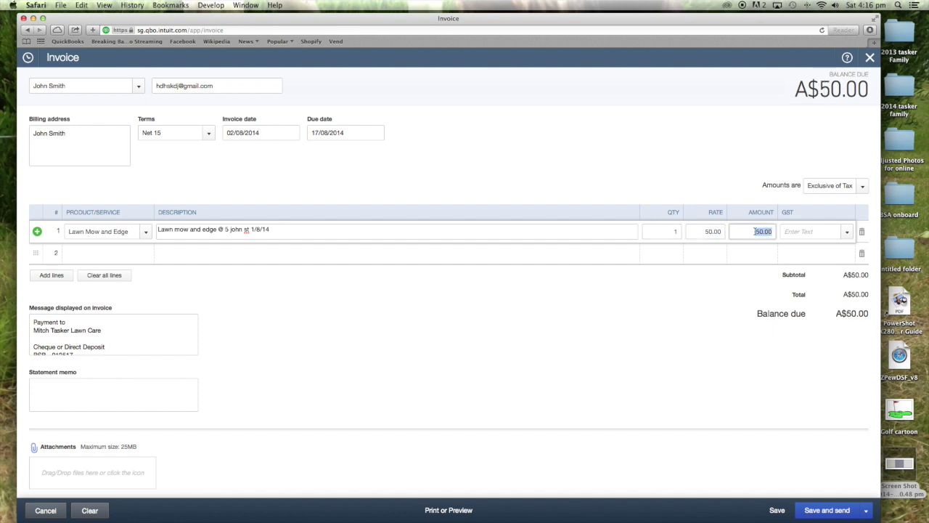
- Make amounts Inclusive of Tax and apply GST (10%) to line 1, giving A$4.55 GST included
click(860, 187)
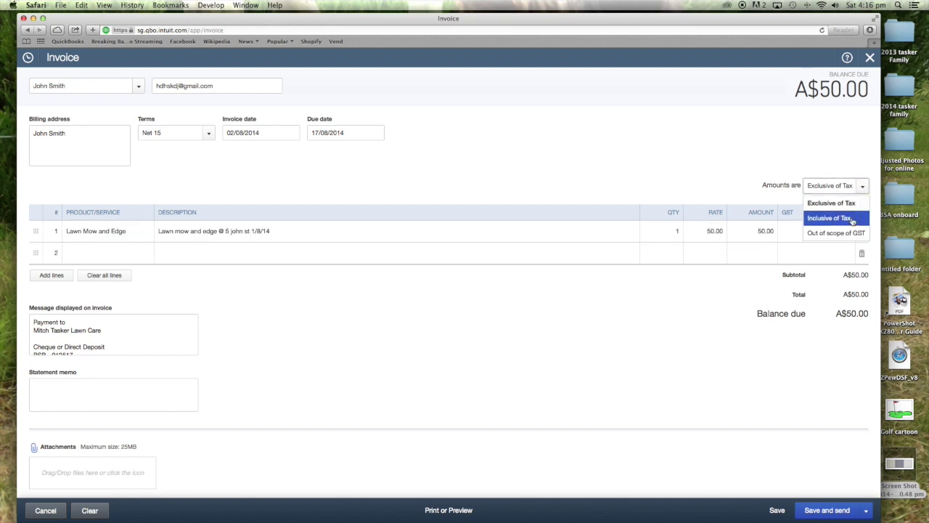
click(851, 218)
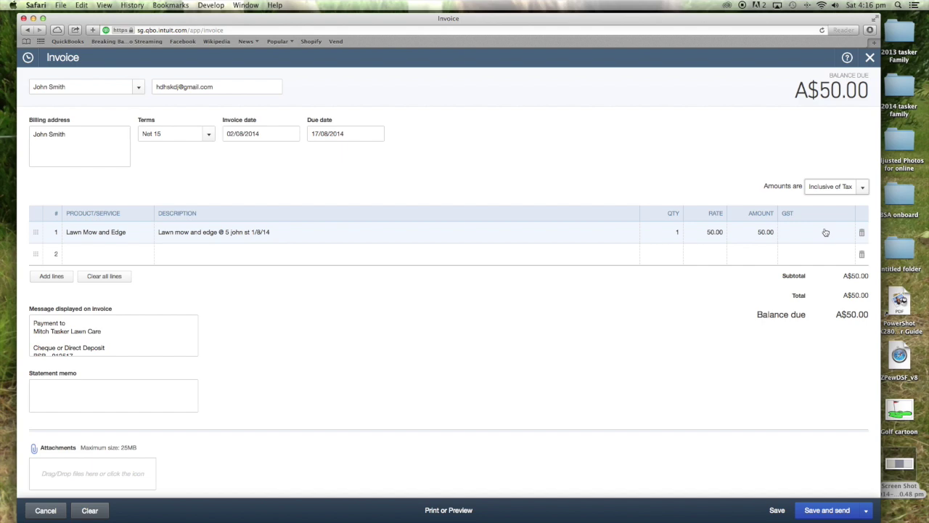
click(825, 232)
click(848, 234)
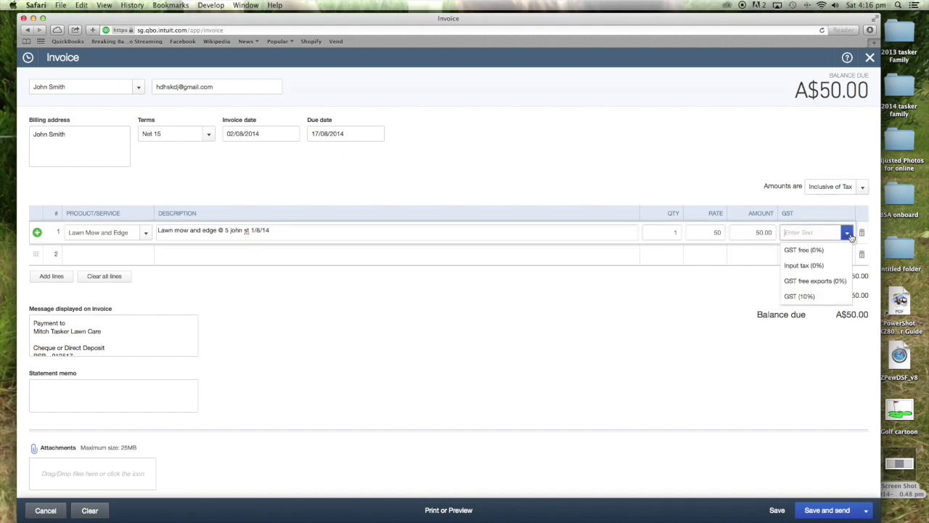
click(834, 296)
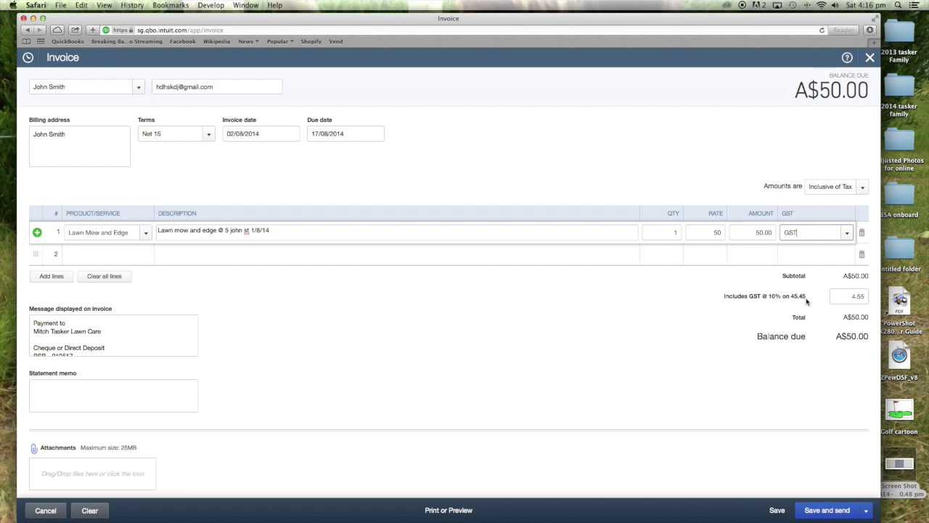
click(849, 297)
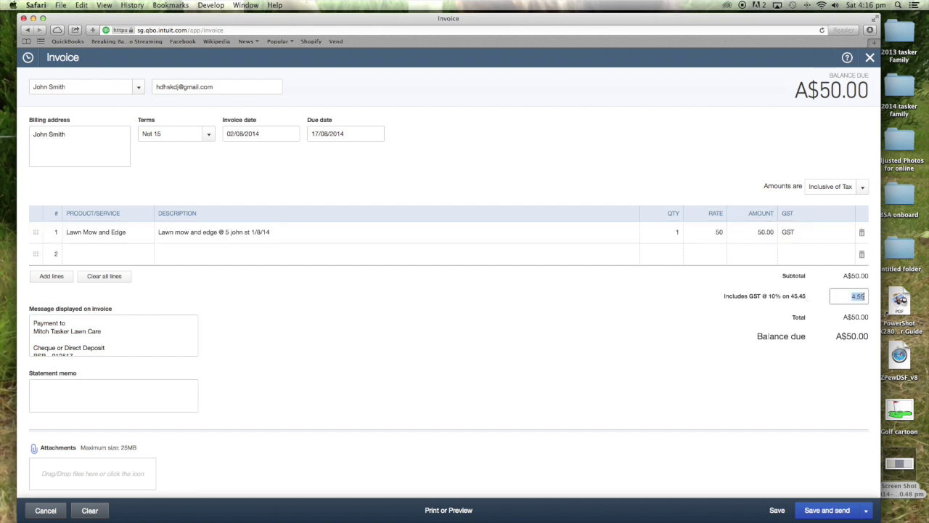
click(846, 296)
scroll(318, 272, down, 2)
scroll(317, 273, up, 2)
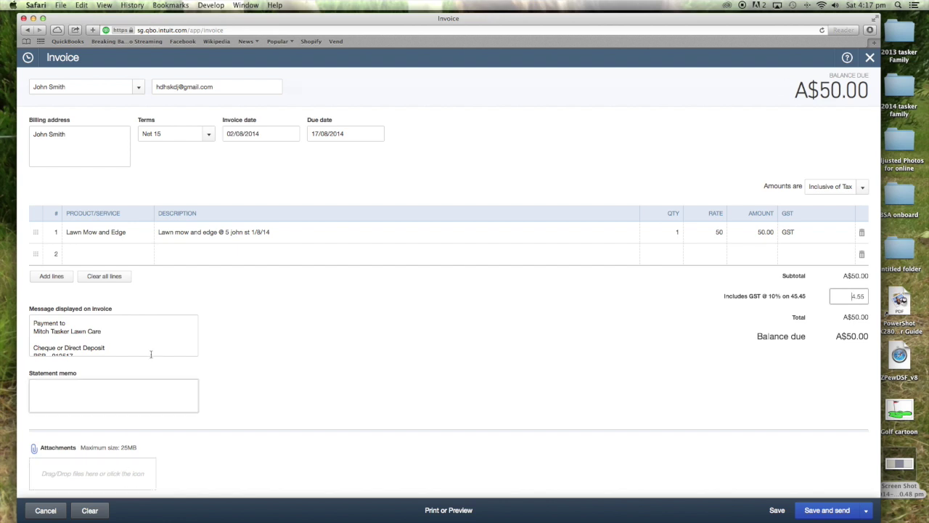
scroll(245, 282, down, 2)
scroll(246, 282, up, 2)
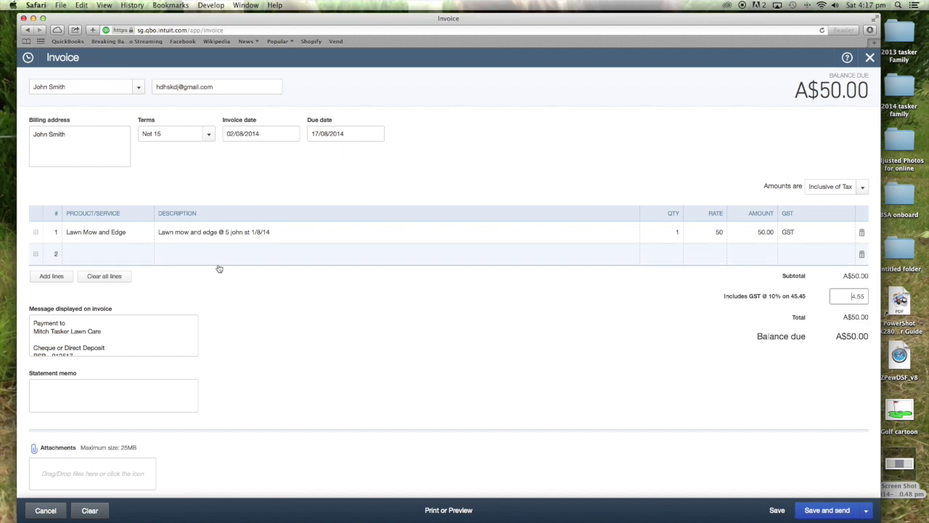
scroll(218, 269, down, 1)
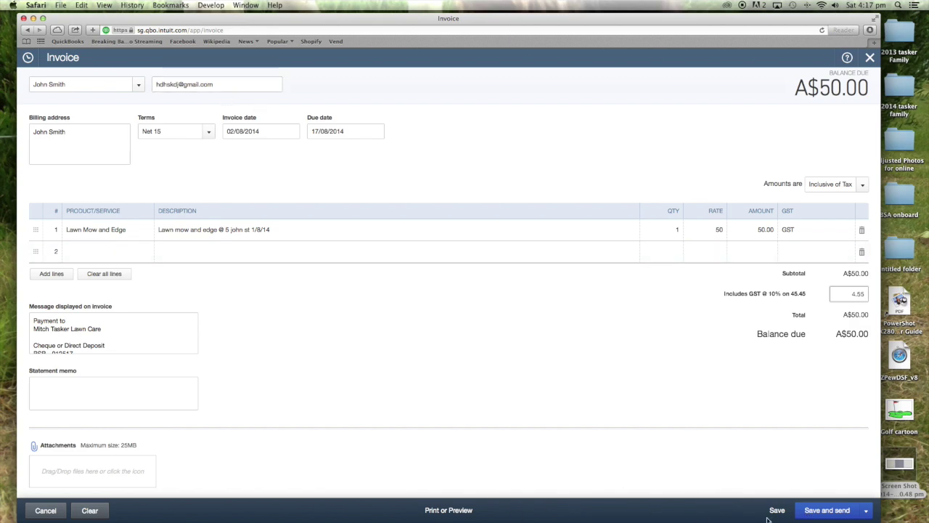
click(868, 511)
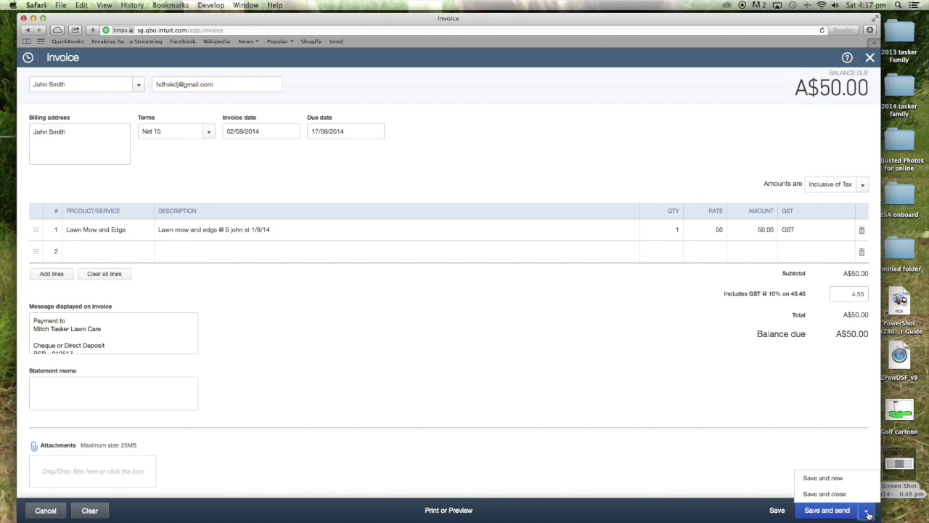
- Save and close the invoice, then highlight its A$50.00 entry in the dashboard activity feed
click(825, 494)
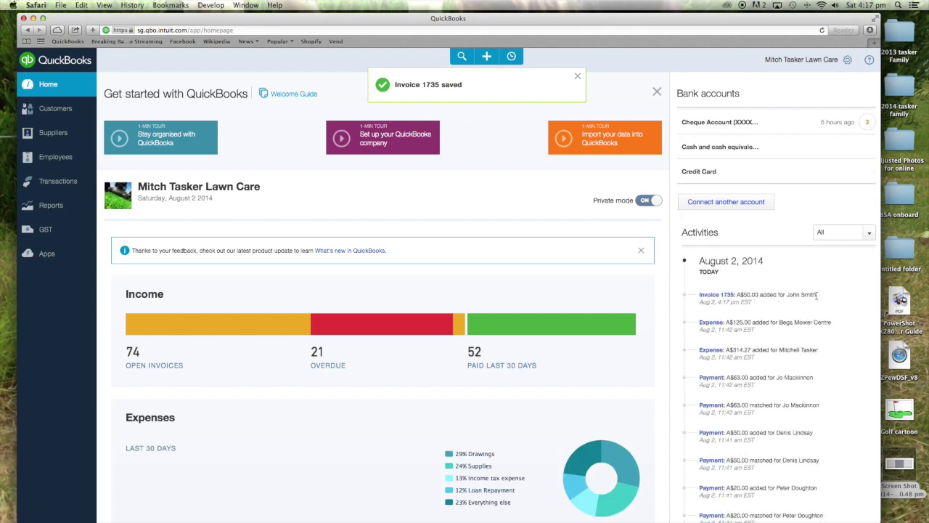
drag(825, 297, 697, 296)
click(775, 279)
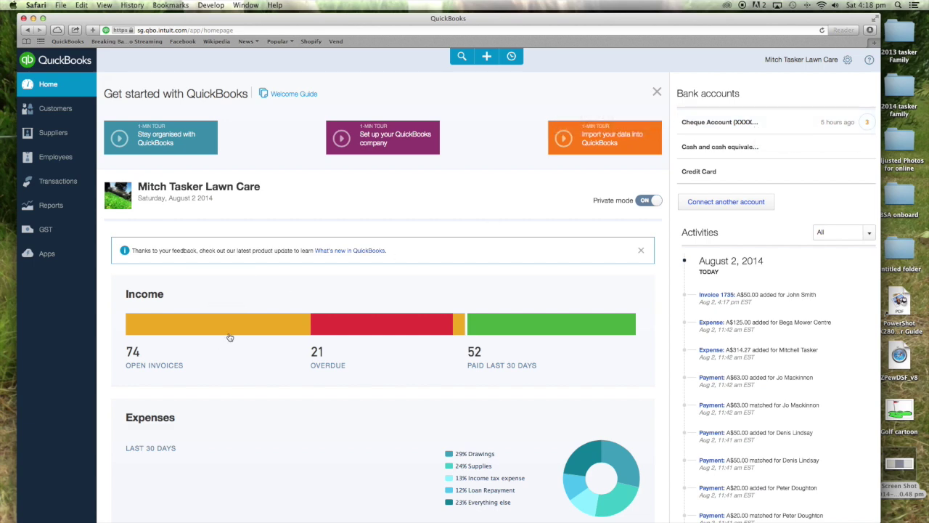
mouse_move(331, 327)
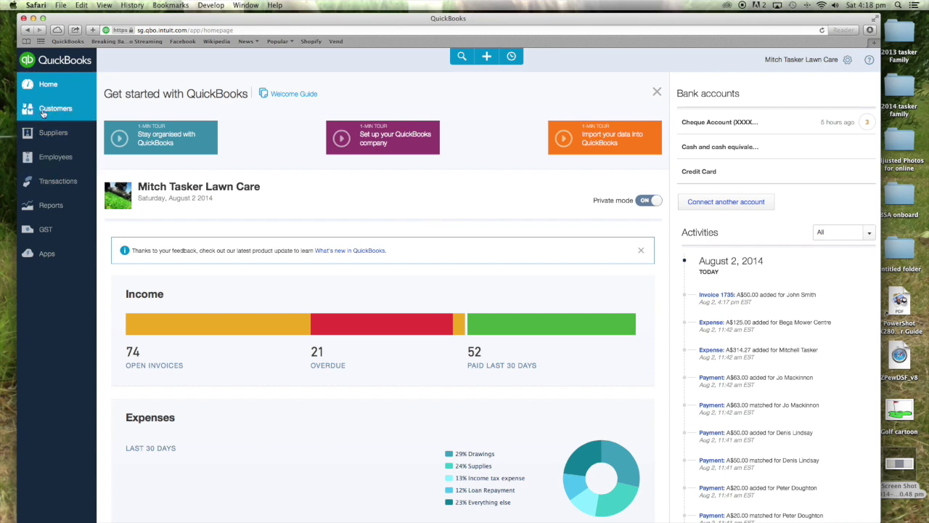
click(76, 202)
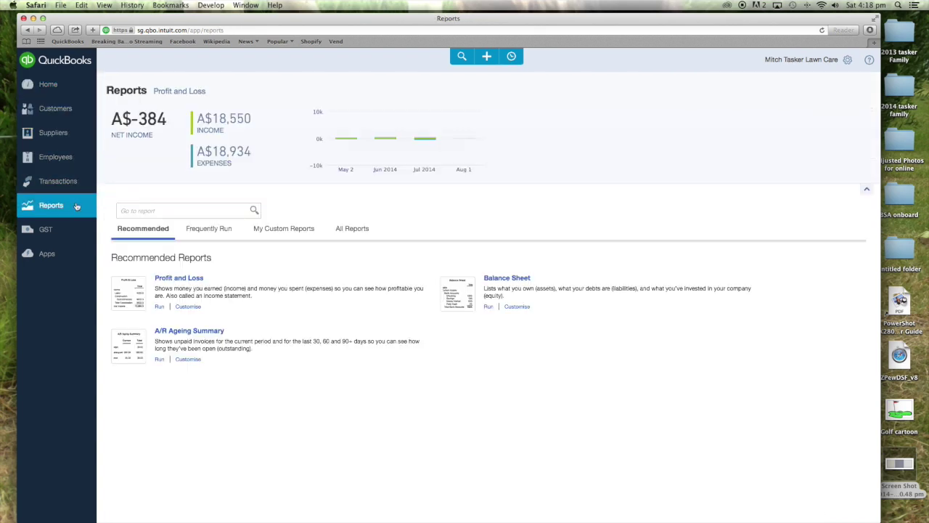
click(61, 132)
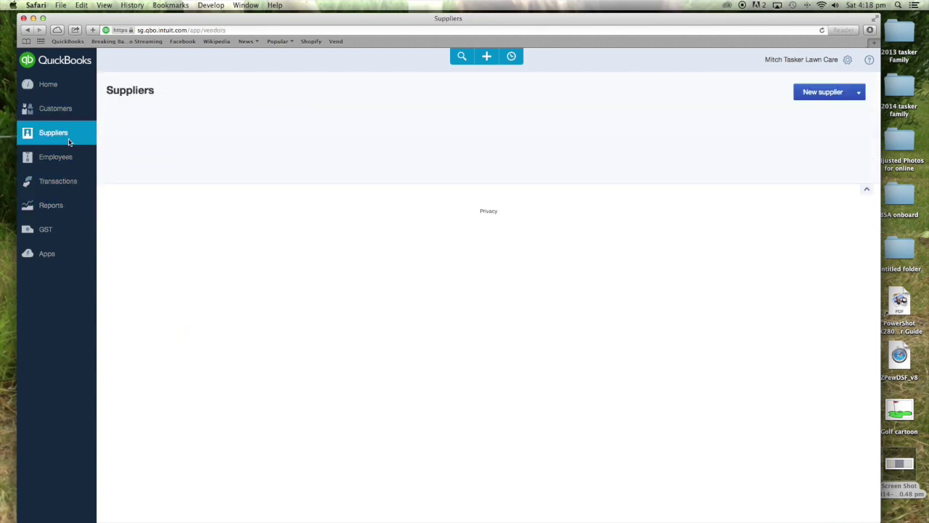
click(65, 94)
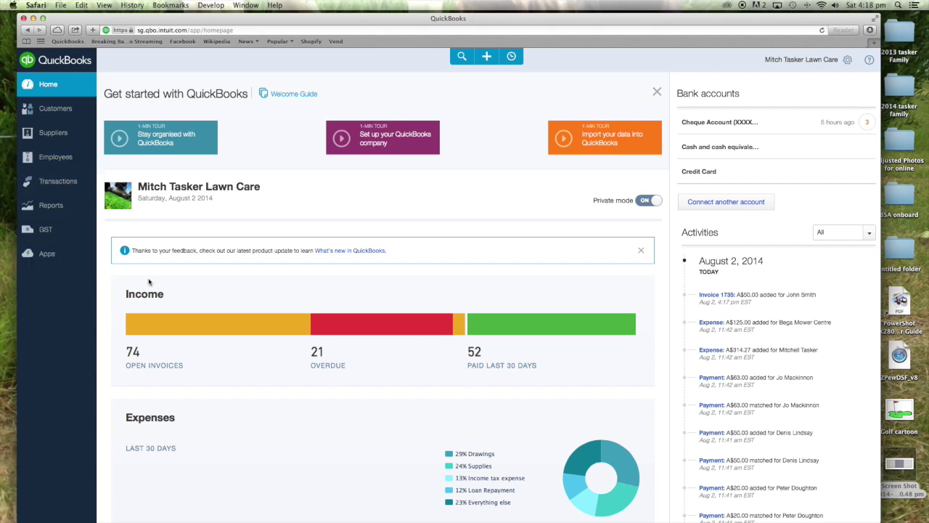
scroll(151, 282, down, 2)
scroll(151, 282, down, 1)
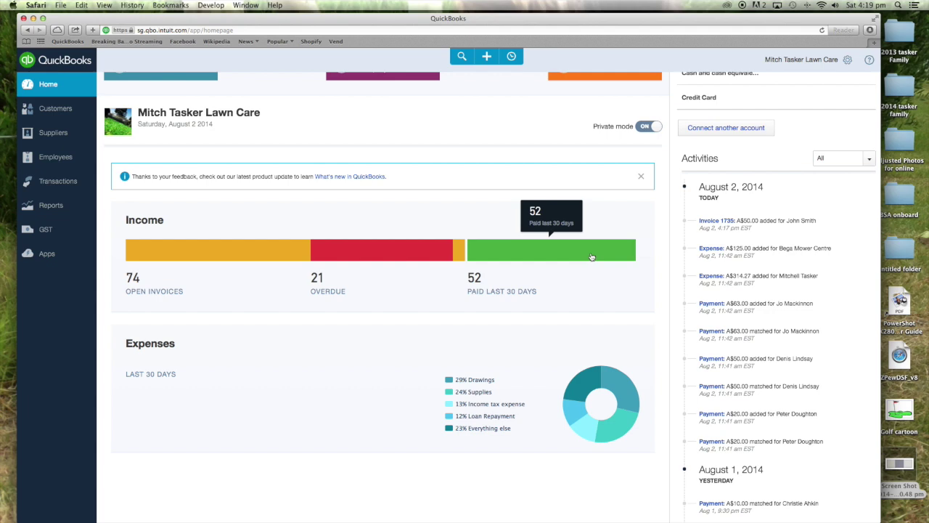
scroll(242, 233, down, 1)
scroll(242, 233, up, 3)
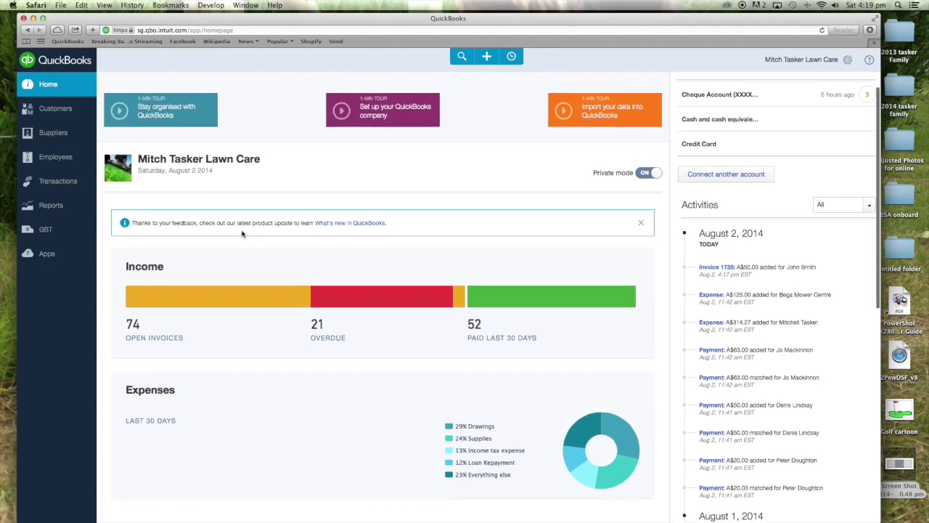
scroll(290, 167, up, 1)
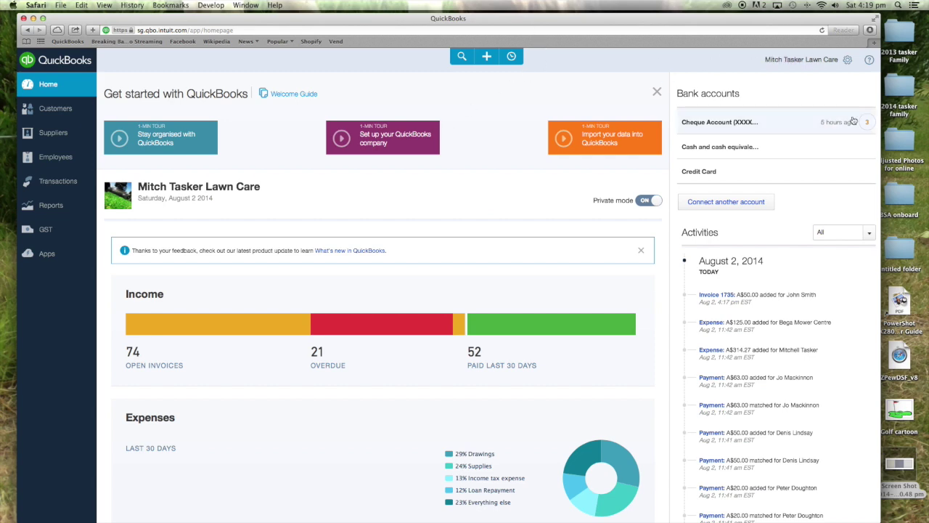
drag(633, 26, 634, 28)
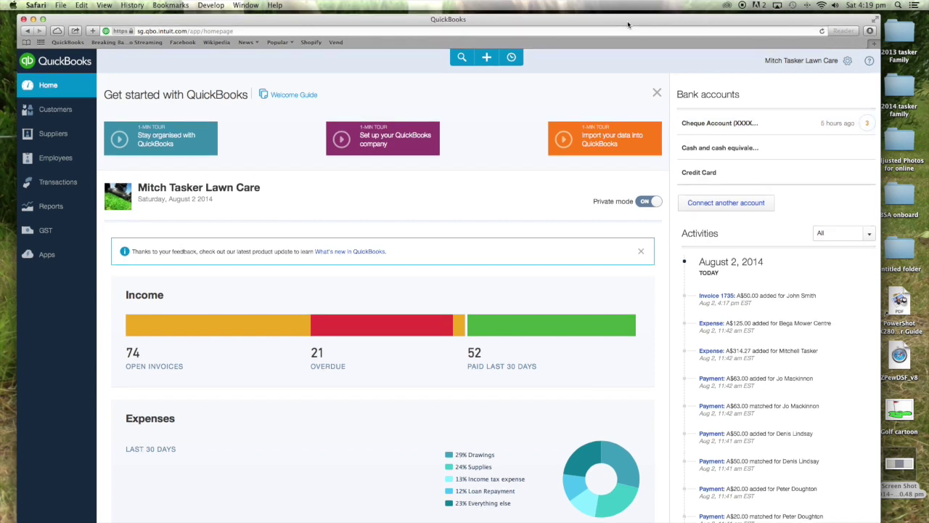